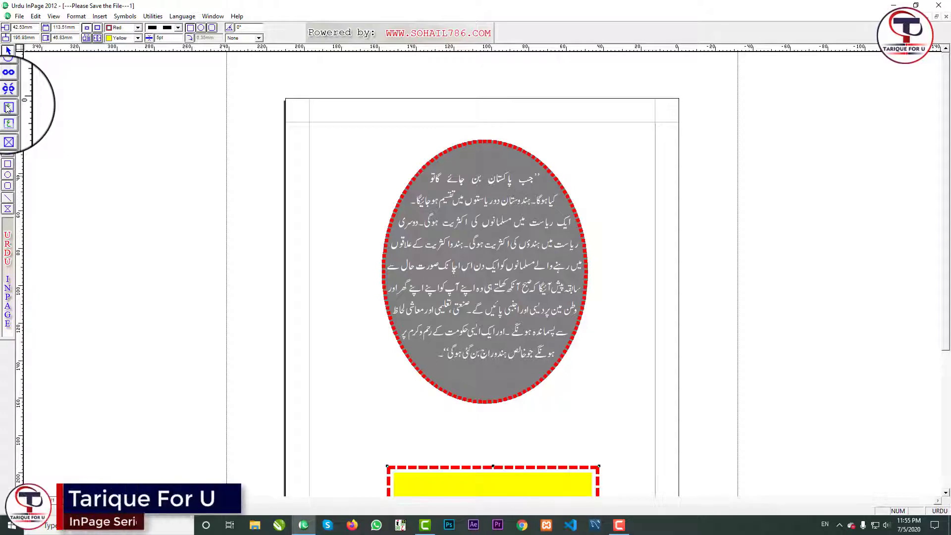
# Delete the grey oval text box and draw a rectangular text box about 112 mm wide and 119 mm high in its place.
pyautogui.click(482, 267)
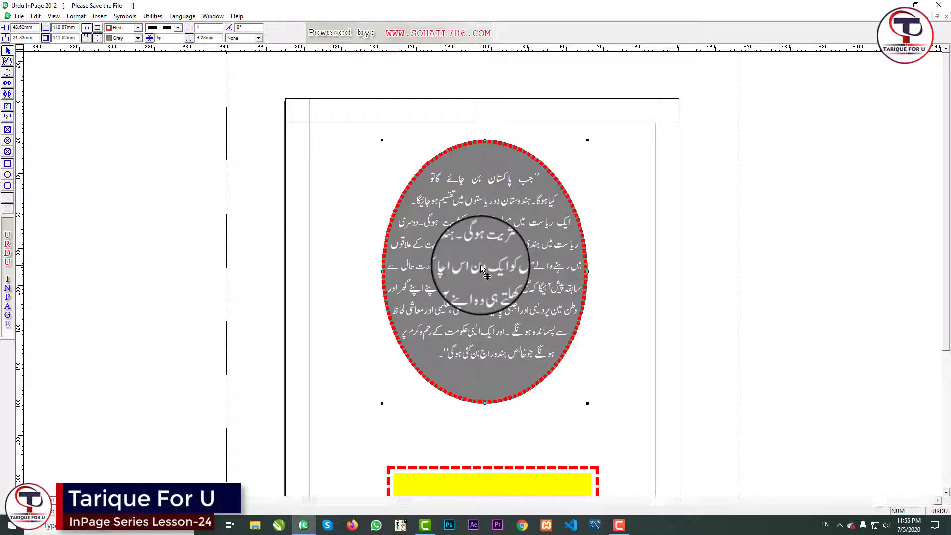
pyautogui.press('Delete')
pyautogui.click(7, 107)
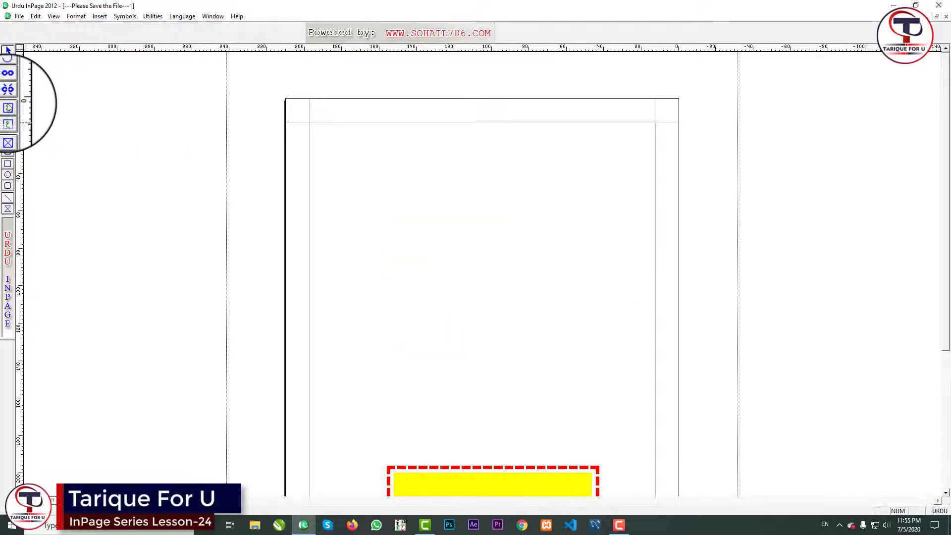
pyautogui.moveTo(407, 160); pyautogui.dragTo(613, 384)
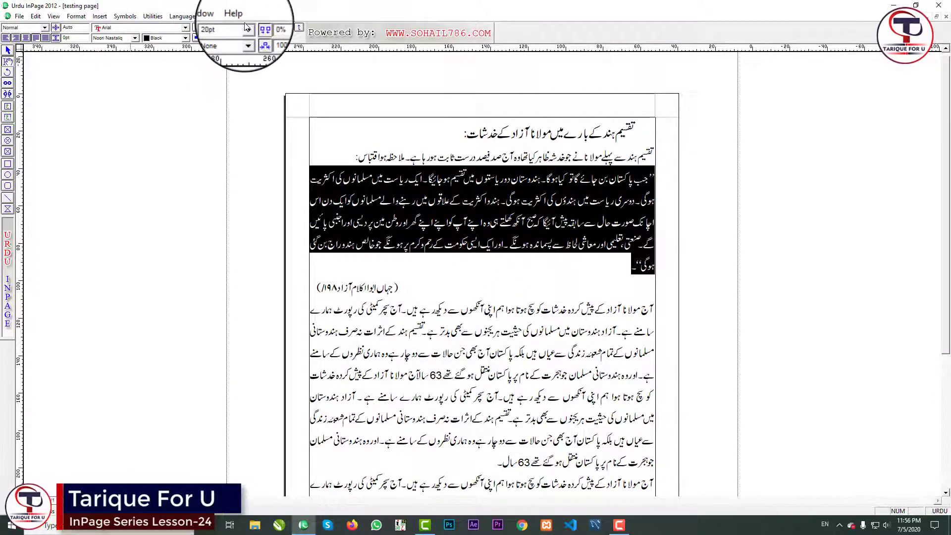
# Copy the selected quotation from the testing page document into the new text box and justify its text.
pyautogui.click(213, 16)
pyautogui.click(245, 99)
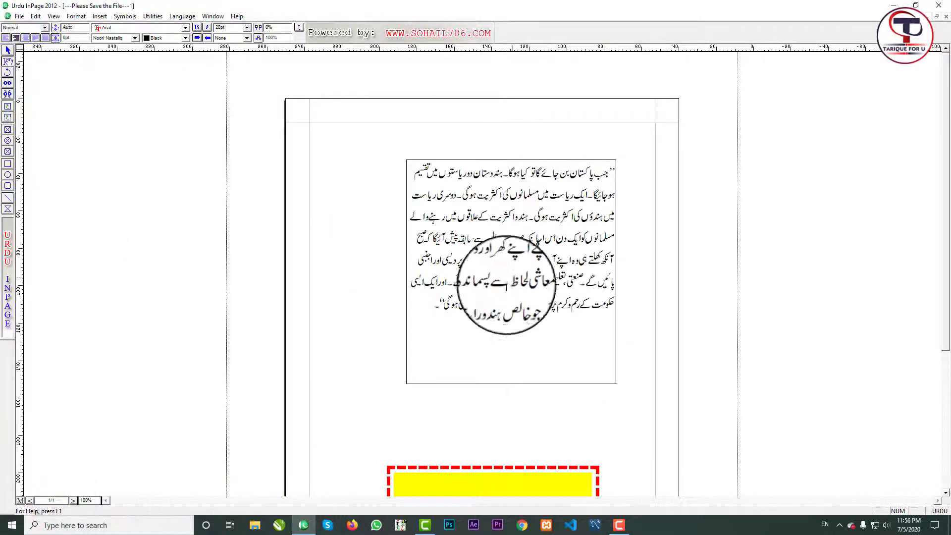
pyautogui.moveTo(433, 314); pyautogui.dragTo(615, 166)
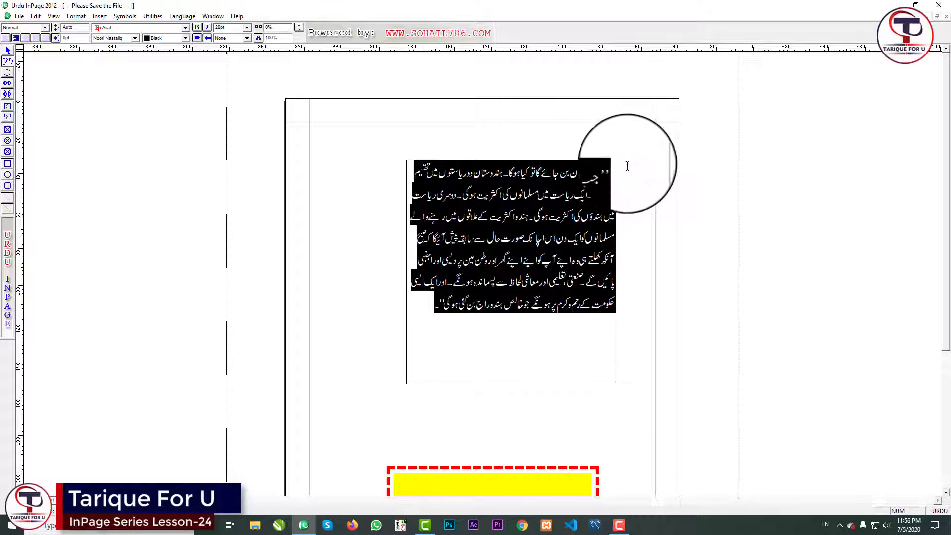
pyautogui.click(37, 39)
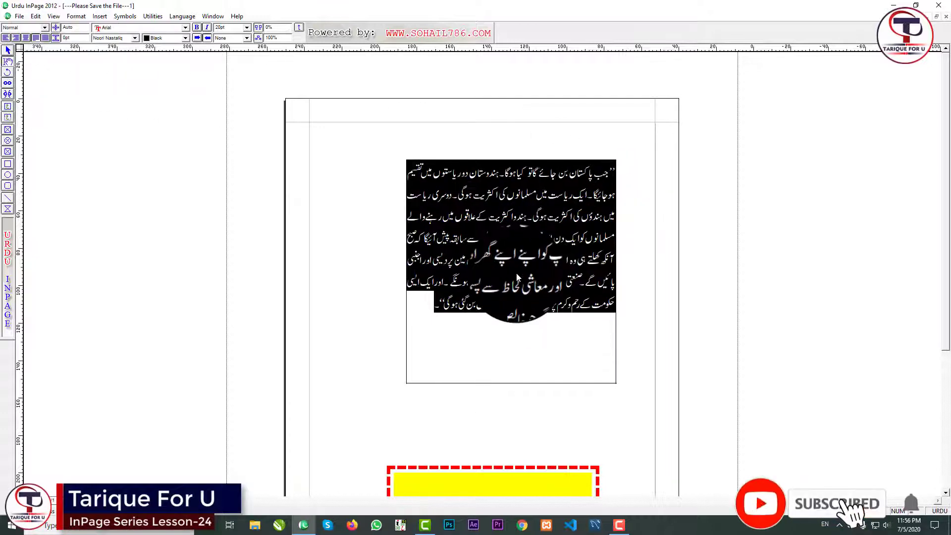
pyautogui.click(486, 313)
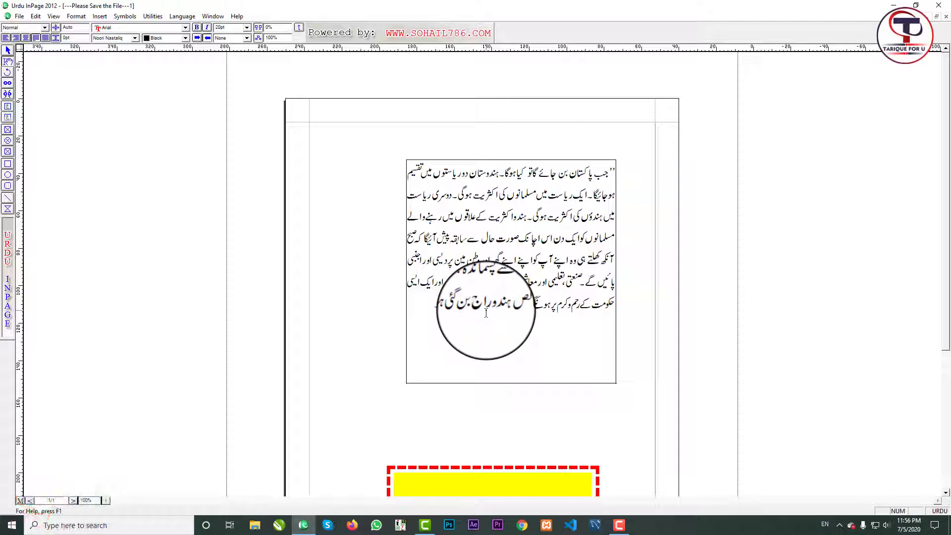
# Change the quotation text box's shape to Elliptical and extend its height to about 129 mm.
pyautogui.click(7, 107)
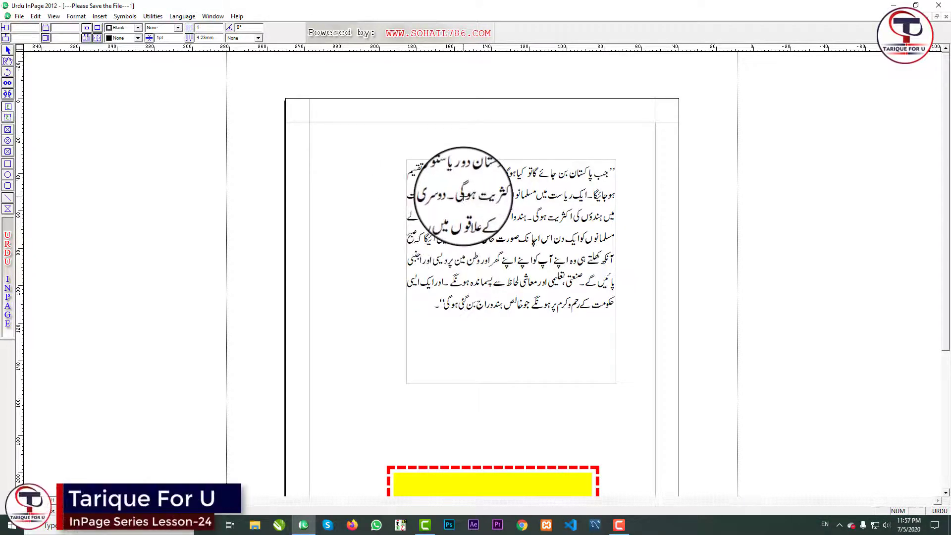
pyautogui.click(459, 203)
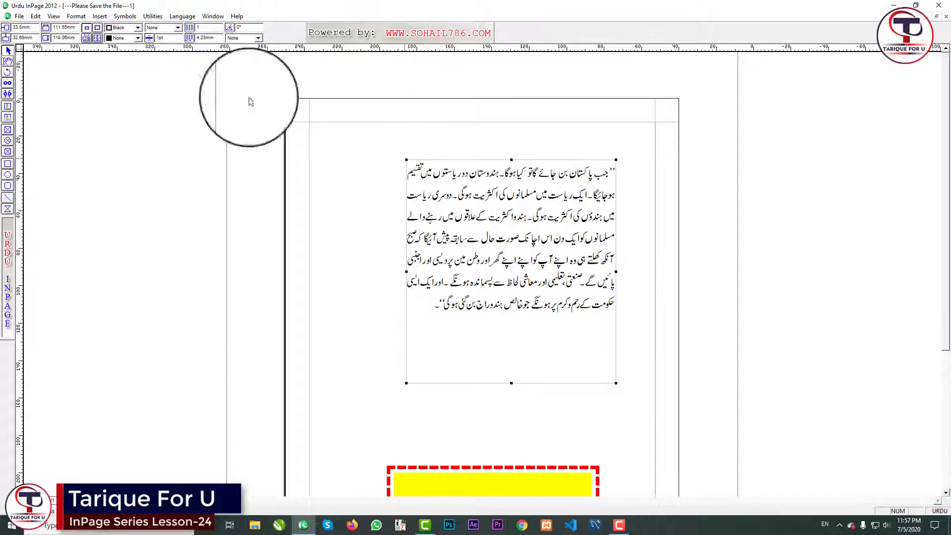
pyautogui.click(77, 16)
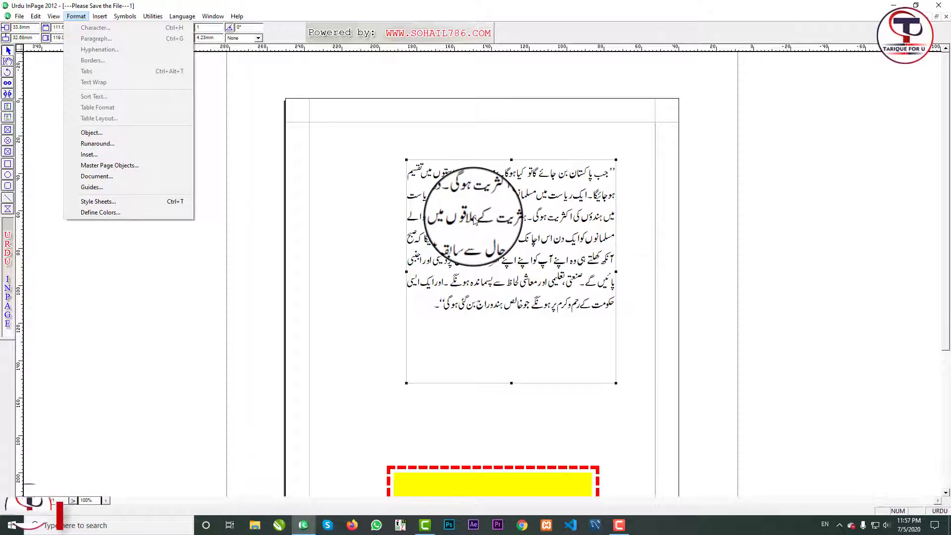
pyautogui.click(123, 133)
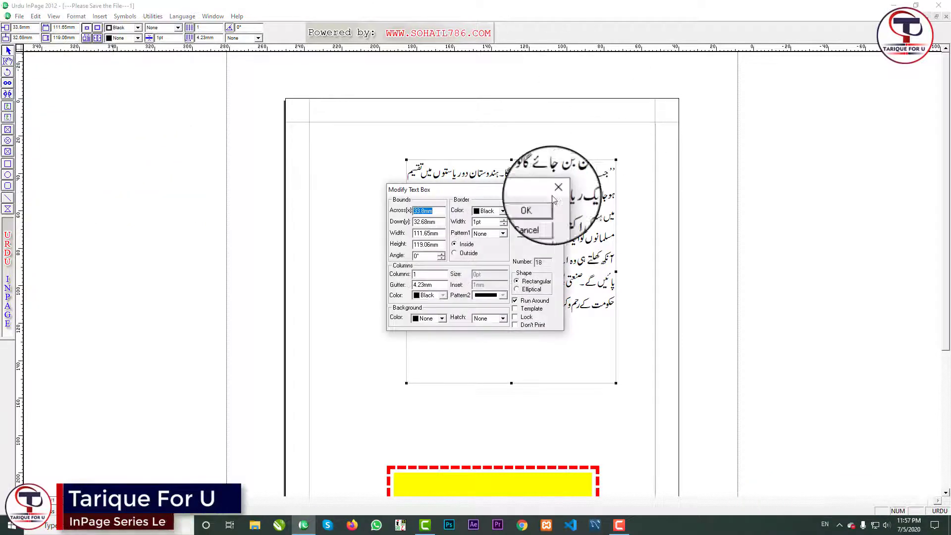
pyautogui.moveTo(500, 190); pyautogui.dragTo(521, 200)
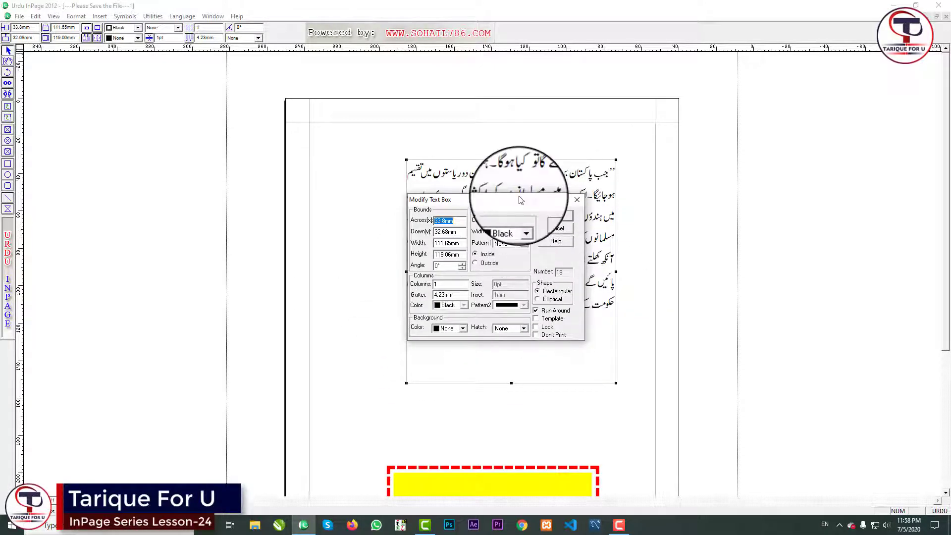
pyautogui.moveTo(520, 200); pyautogui.dragTo(489, 179)
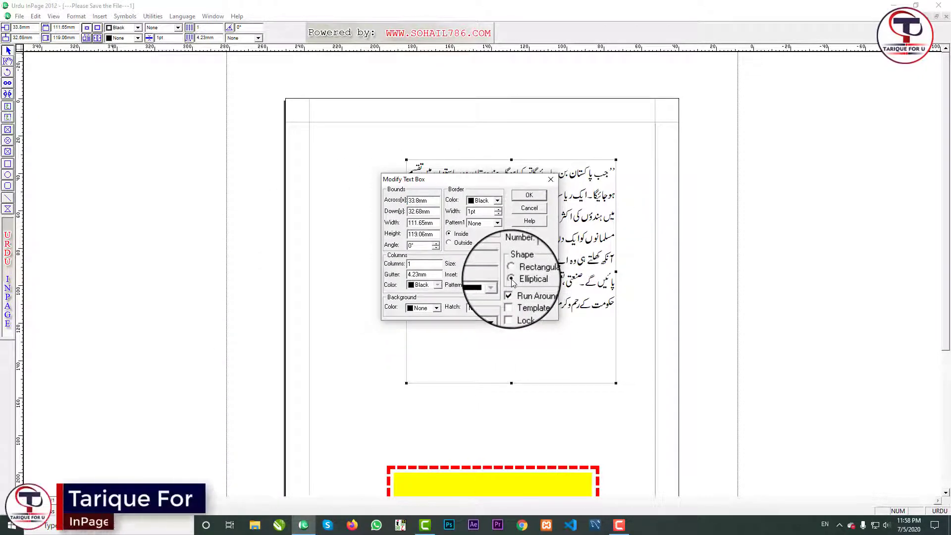
pyautogui.click(529, 194)
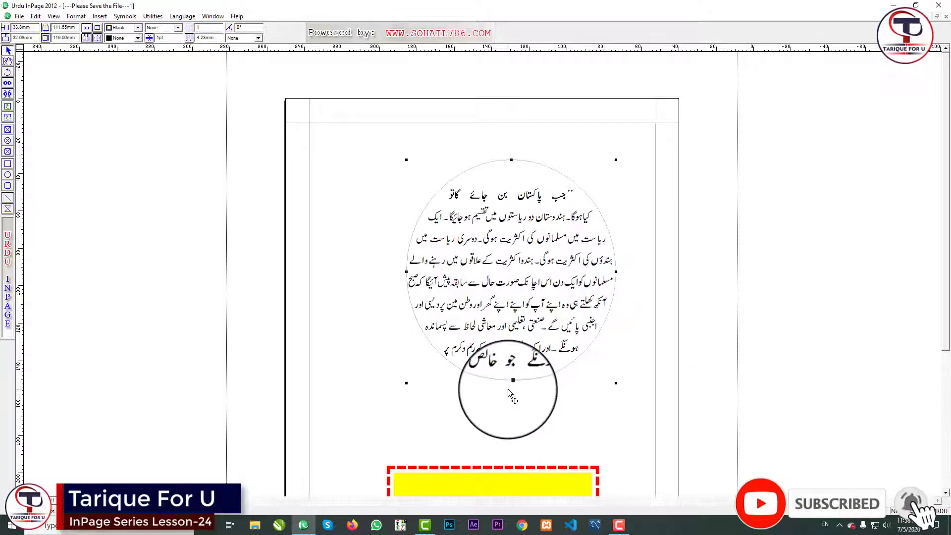
pyautogui.moveTo(511, 382); pyautogui.dragTo(511, 401)
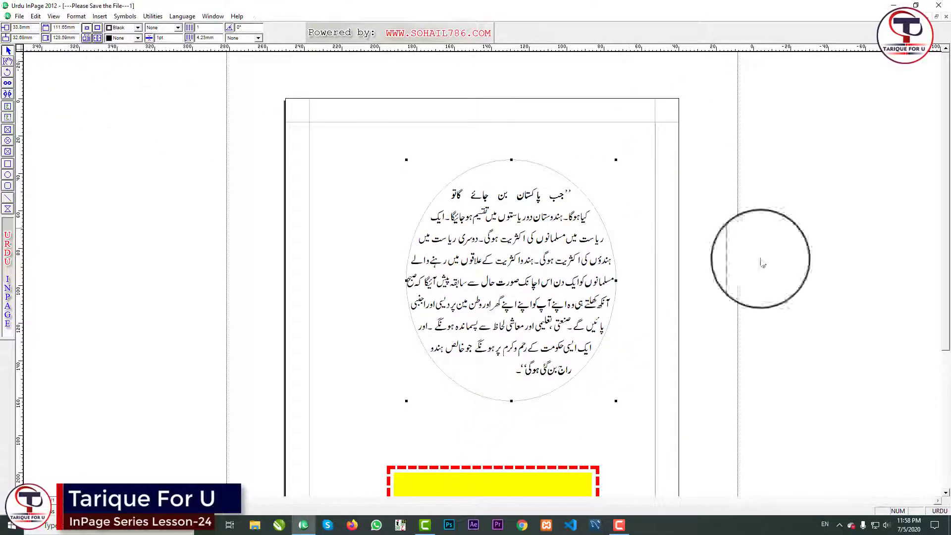
# Center-align the quotation text inside the elliptical text box.
pyautogui.click(8, 60)
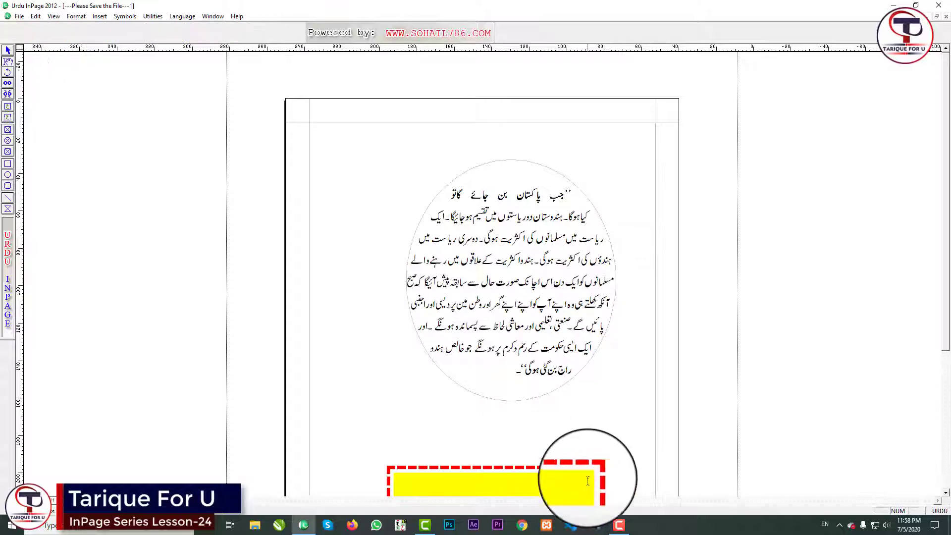
pyautogui.click(576, 379)
pyautogui.click(44, 37)
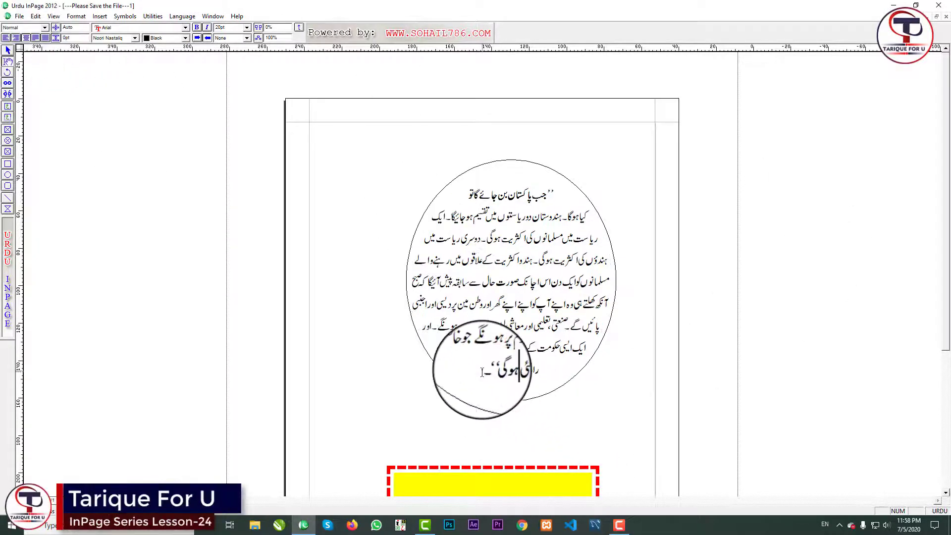
pyautogui.moveTo(484, 369); pyautogui.dragTo(582, 182)
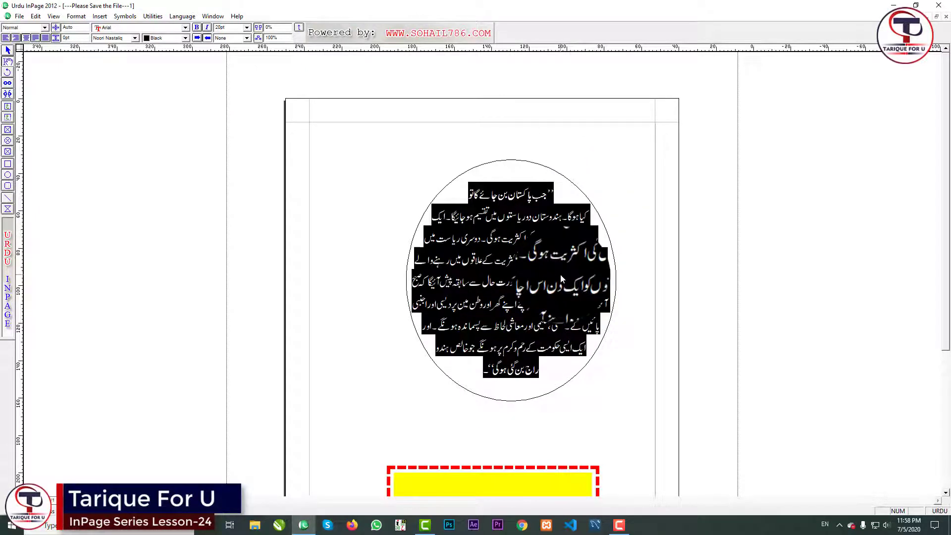
pyautogui.click(543, 291)
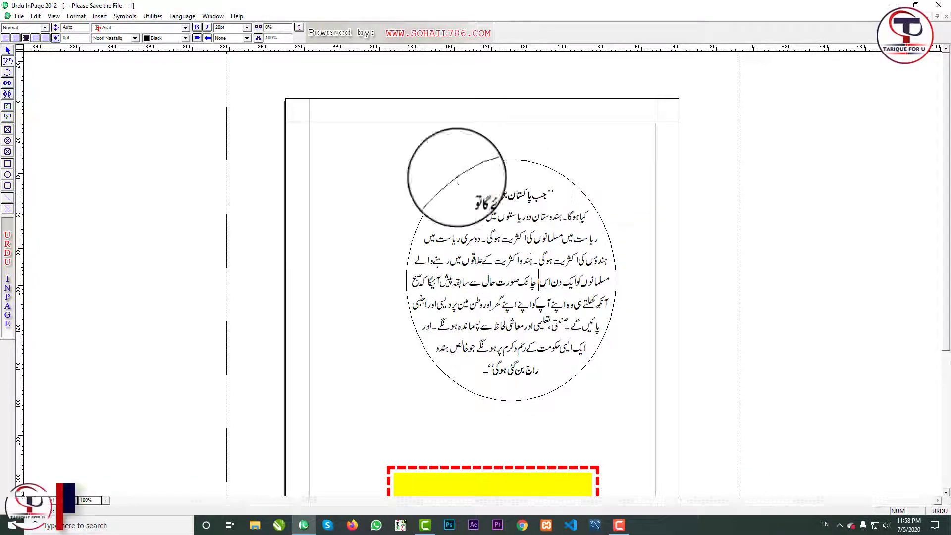
# Examine the object settings of the elliptical text box, including its number and shape options.
pyautogui.click(76, 16)
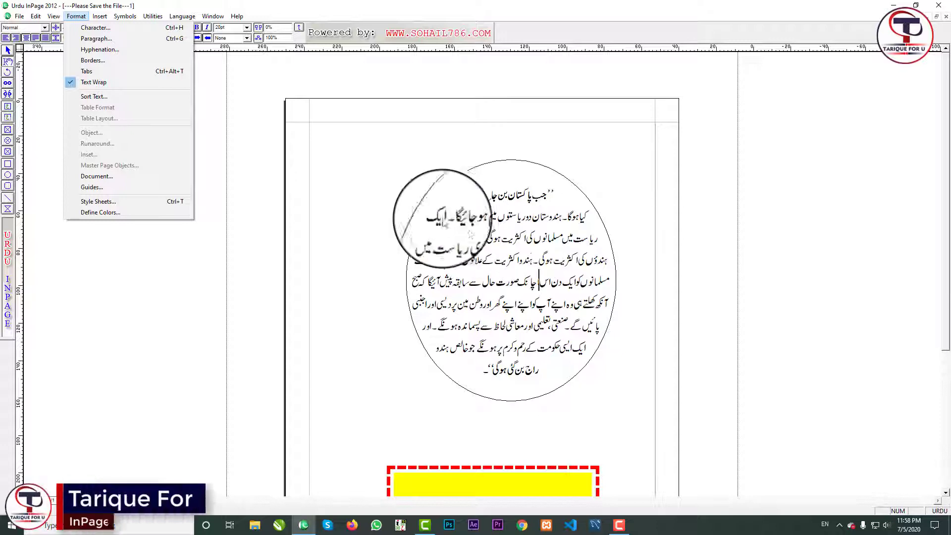
pyautogui.click(409, 198)
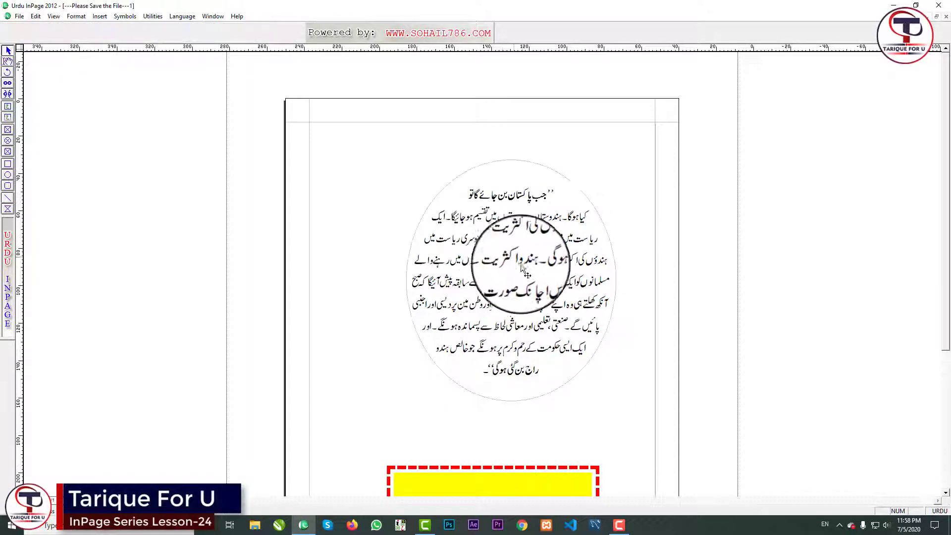
pyautogui.press('Escape')
pyautogui.click(76, 15)
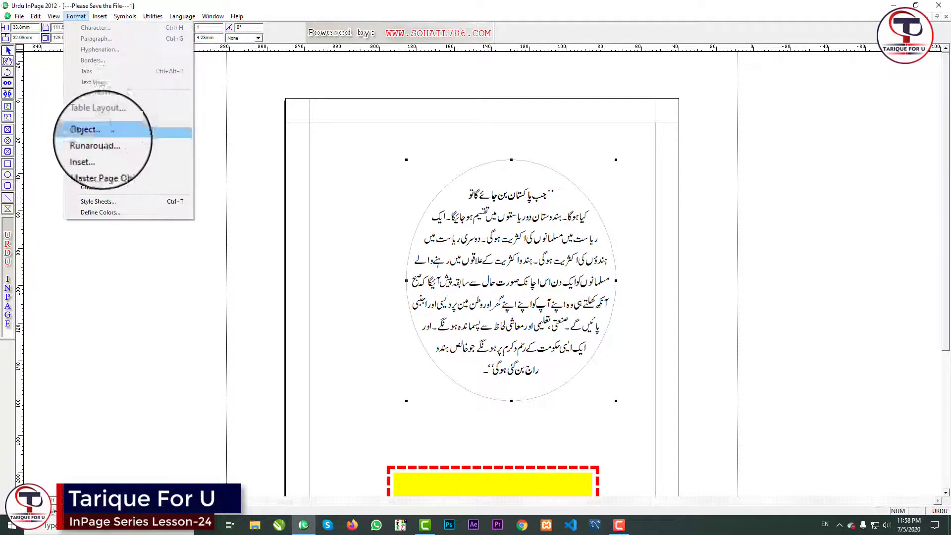
pyautogui.click(89, 131)
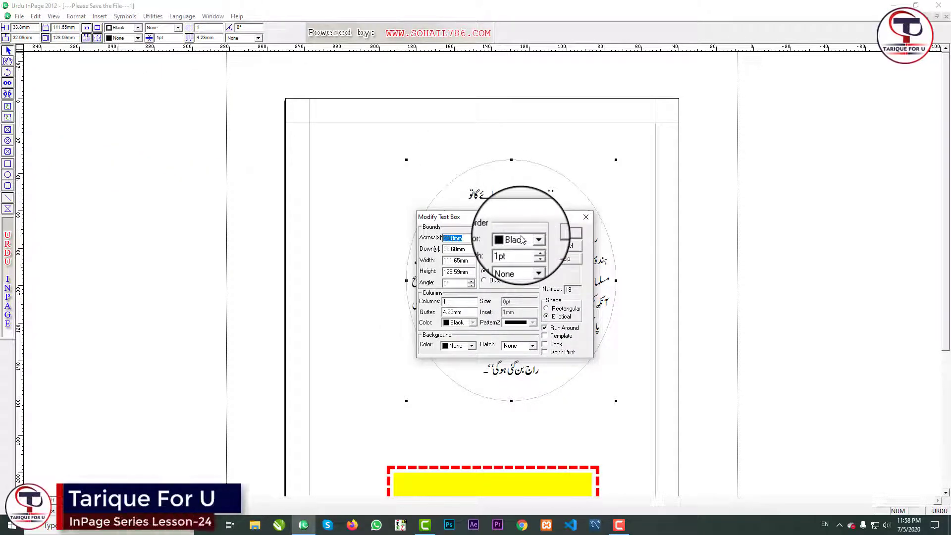
pyautogui.moveTo(520, 216); pyautogui.dragTo(325, 195)
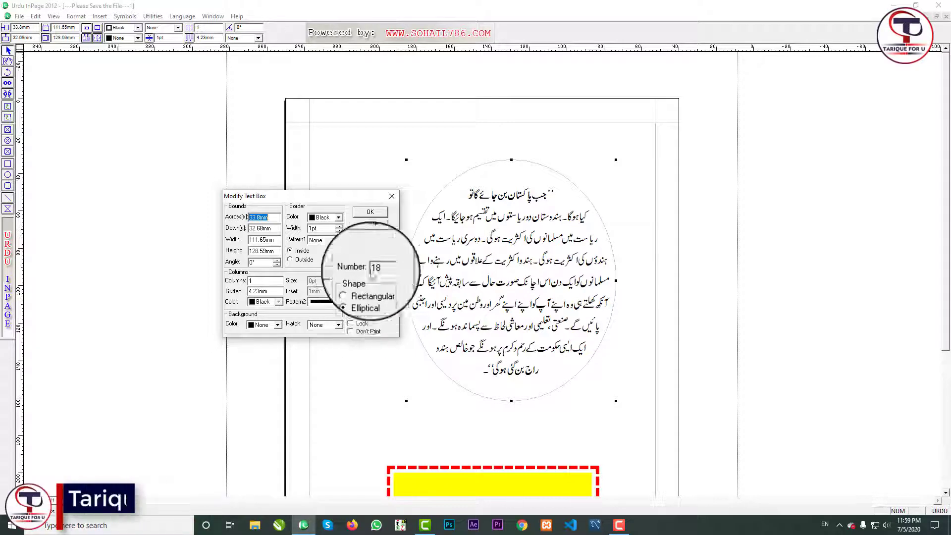
pyautogui.click(370, 211)
# Enable the Template option in the elliptical text box's object settings.
pyautogui.click(76, 17)
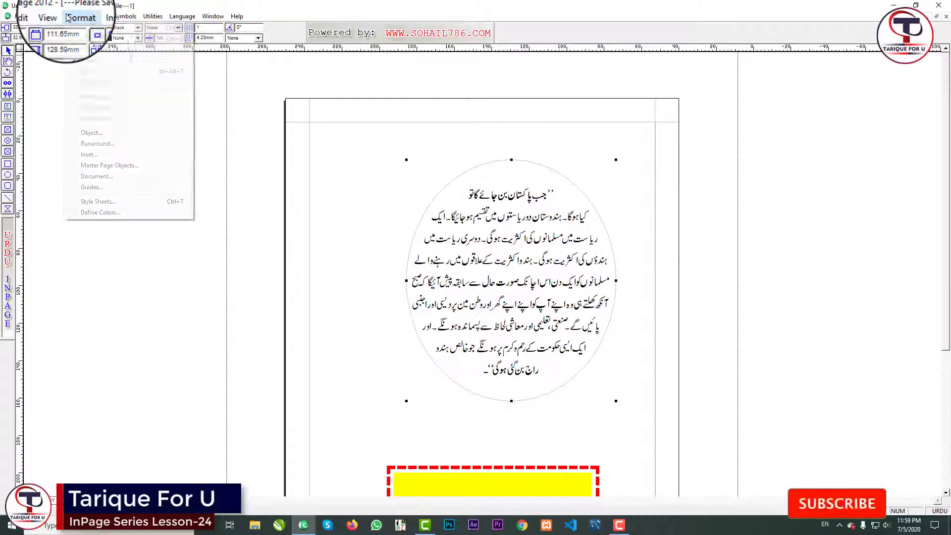
pyautogui.click(105, 144)
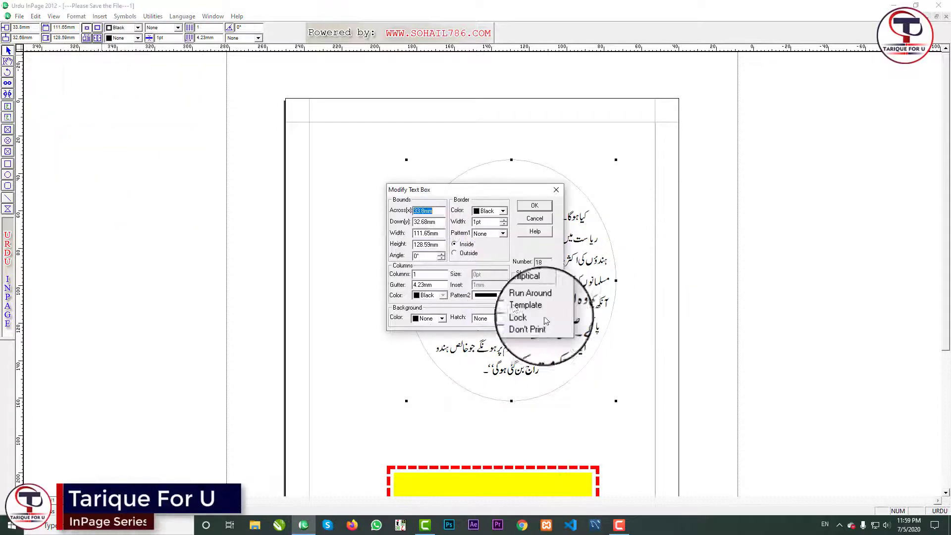
pyautogui.click(515, 309)
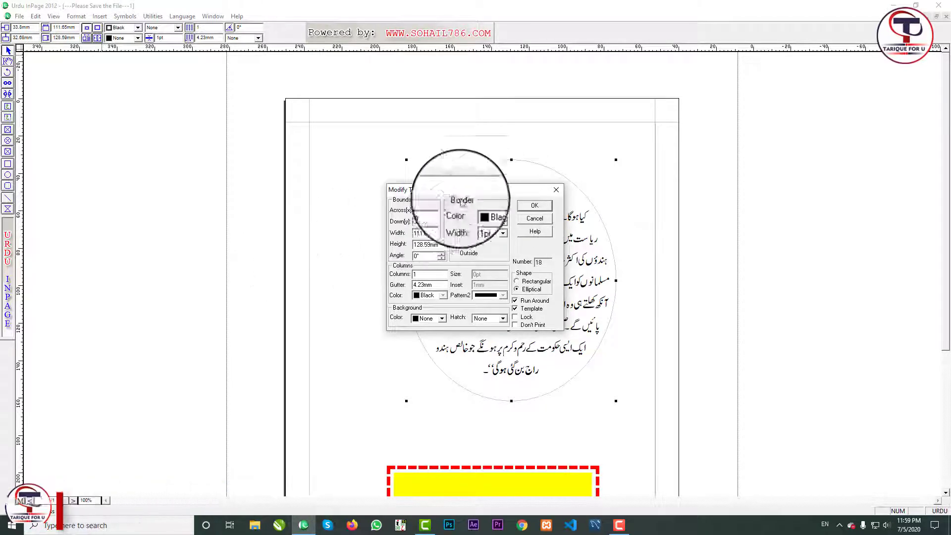
pyautogui.moveTo(473, 188); pyautogui.dragTo(300, 223)
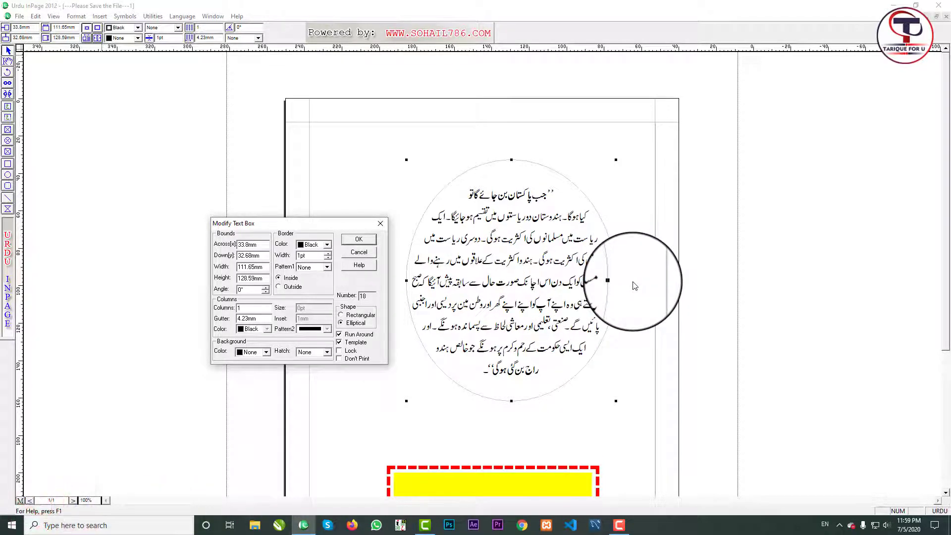
pyautogui.click(366, 242)
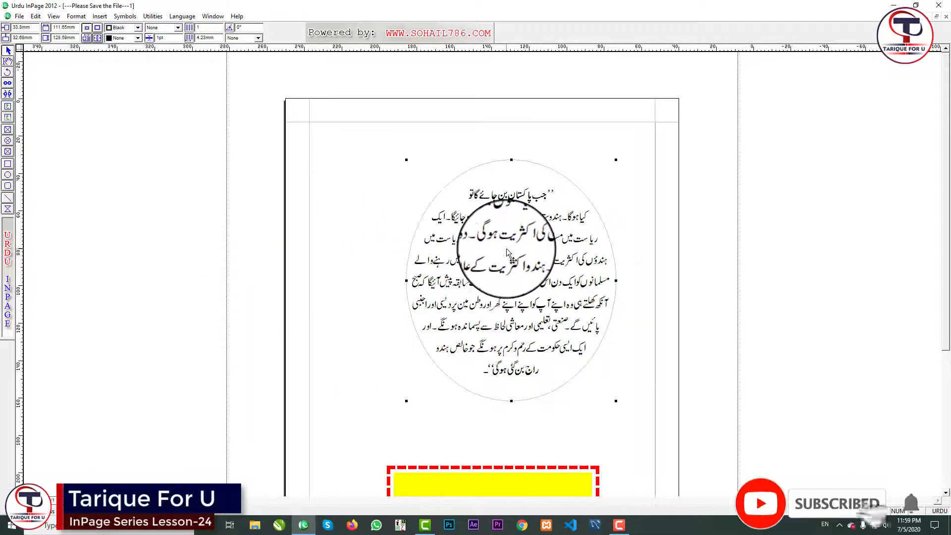
# Place overlapping copies of the template ellipse across the page by moving the original and its copies.
pyautogui.moveTo(506, 248); pyautogui.dragTo(543, 270)
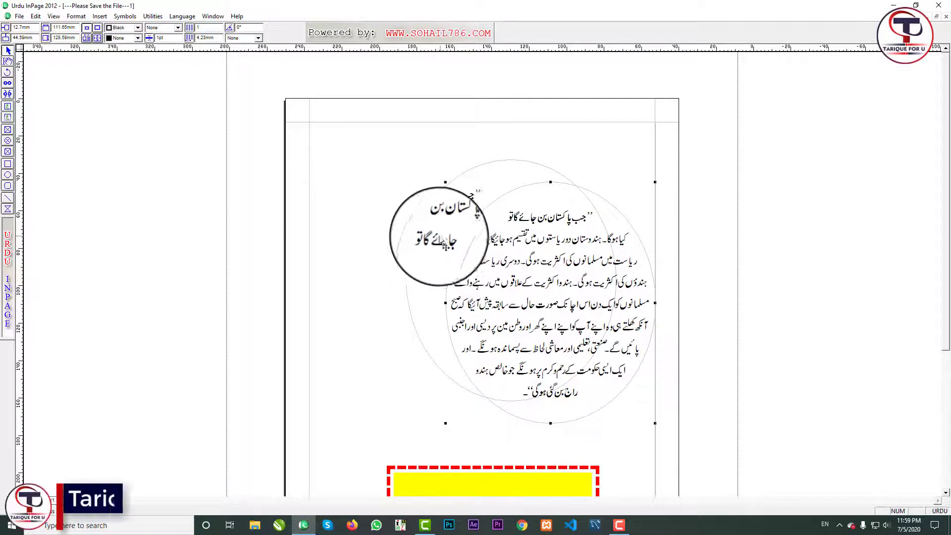
pyautogui.moveTo(443, 241); pyautogui.dragTo(381, 263)
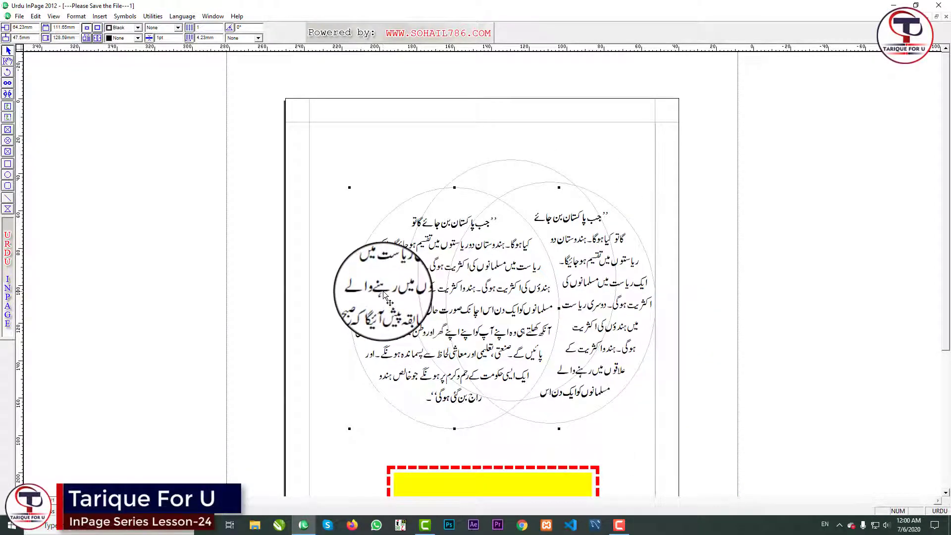
pyautogui.moveTo(382, 291); pyautogui.dragTo(255, 266)
pyautogui.click(484, 319)
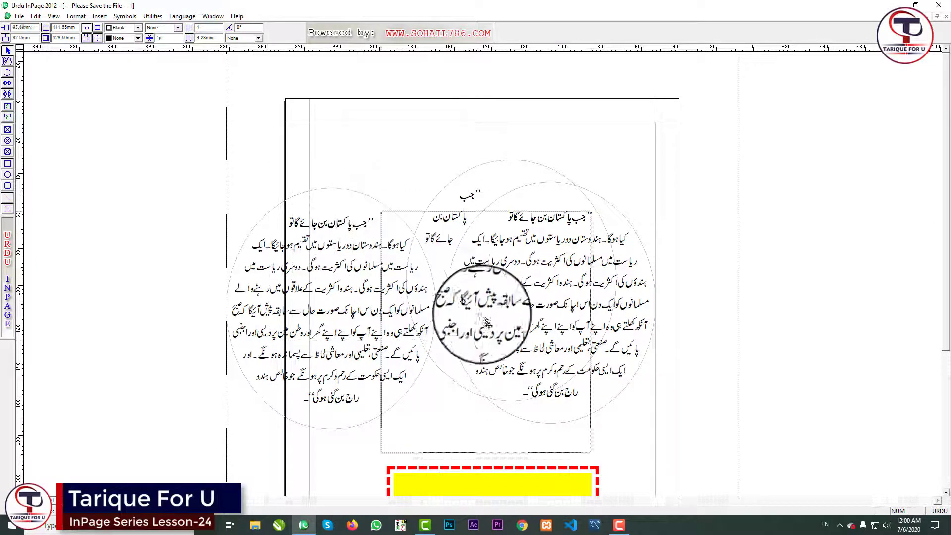
pyautogui.moveTo(483, 314); pyautogui.dragTo(523, 316)
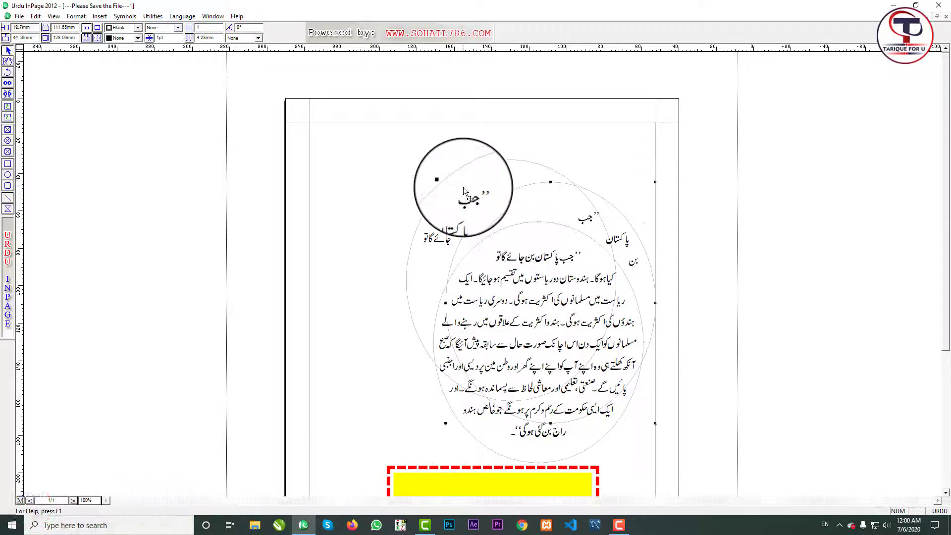
pyautogui.moveTo(463, 186); pyautogui.dragTo(345, 293)
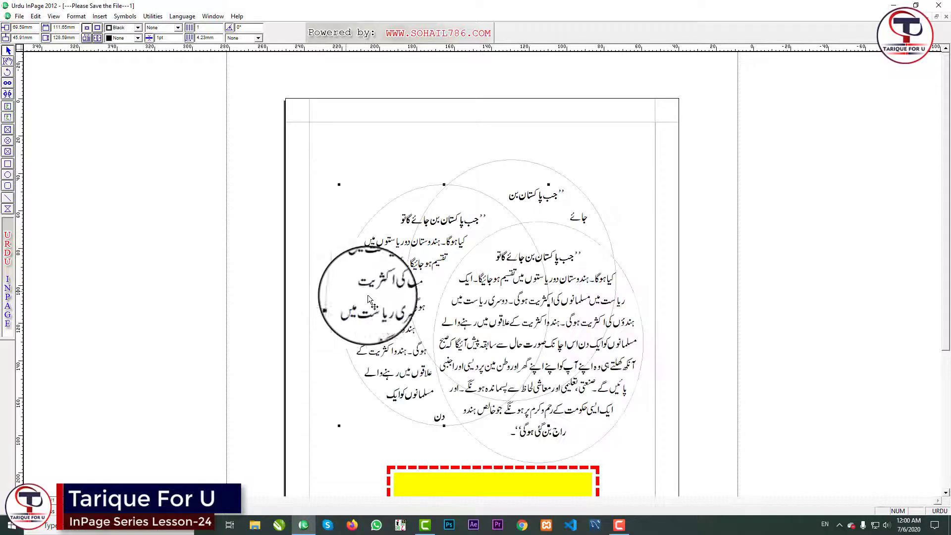
# Examine the object settings of the leftmost ellipse copy, including its Run Around, Template, Lock and Don't Print options.
pyautogui.click(76, 16)
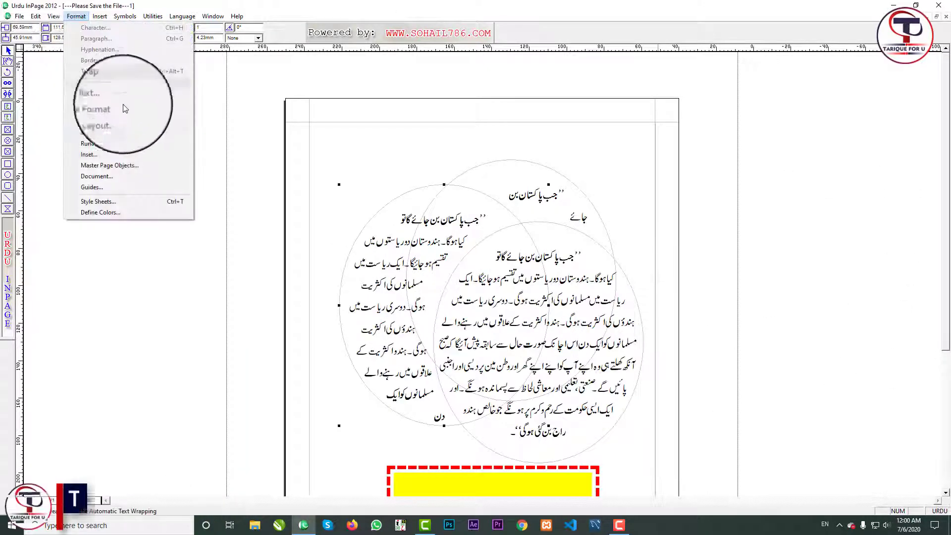
pyautogui.click(124, 144)
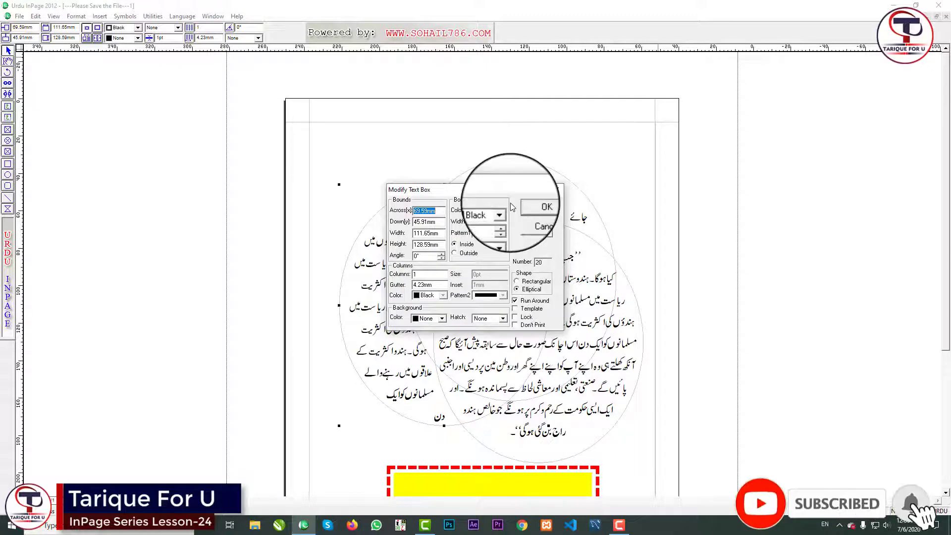
pyautogui.moveTo(502, 188); pyautogui.dragTo(465, 208)
pyautogui.moveTo(429, 232); pyautogui.dragTo(404, 239)
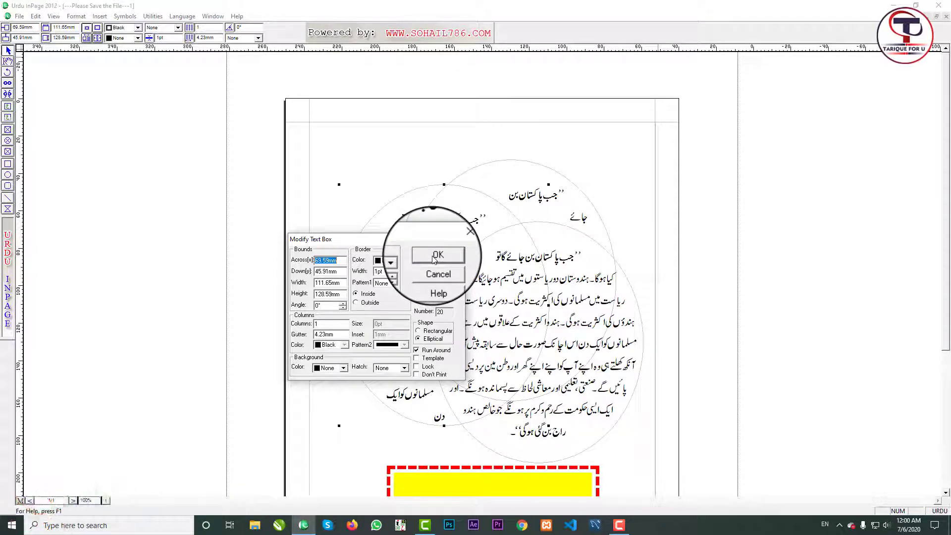
pyautogui.click(434, 256)
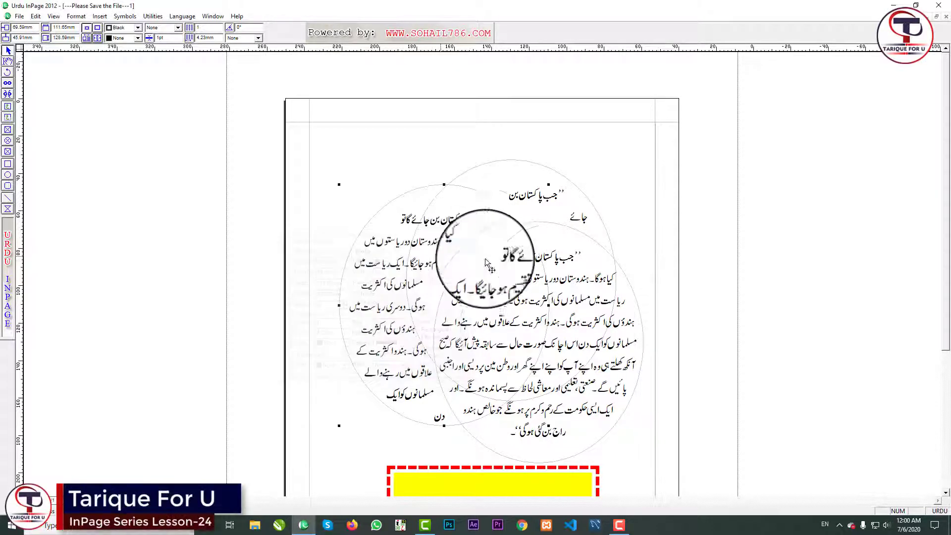
pyautogui.click(76, 16)
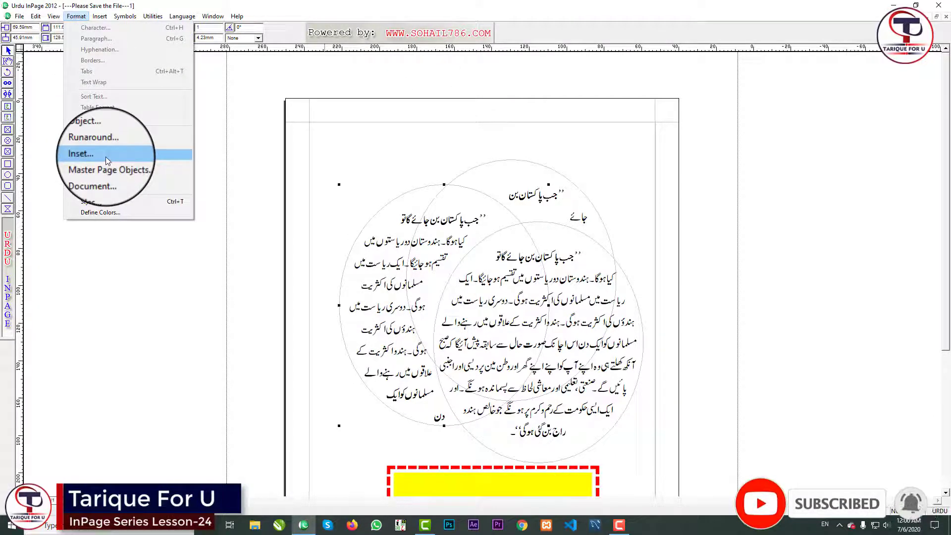
# Delete the two extra ellipse copies and move the red-bordered yellow rectangle up to overlap the lower edge of the remaining ellipse.
pyautogui.click(485, 491)
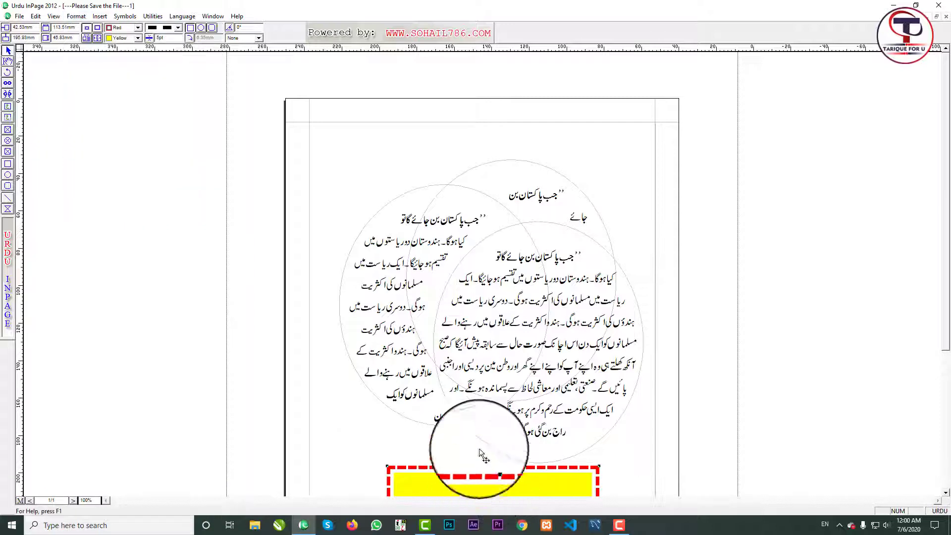
pyautogui.moveTo(479, 451); pyautogui.dragTo(479, 343)
pyautogui.click(470, 396)
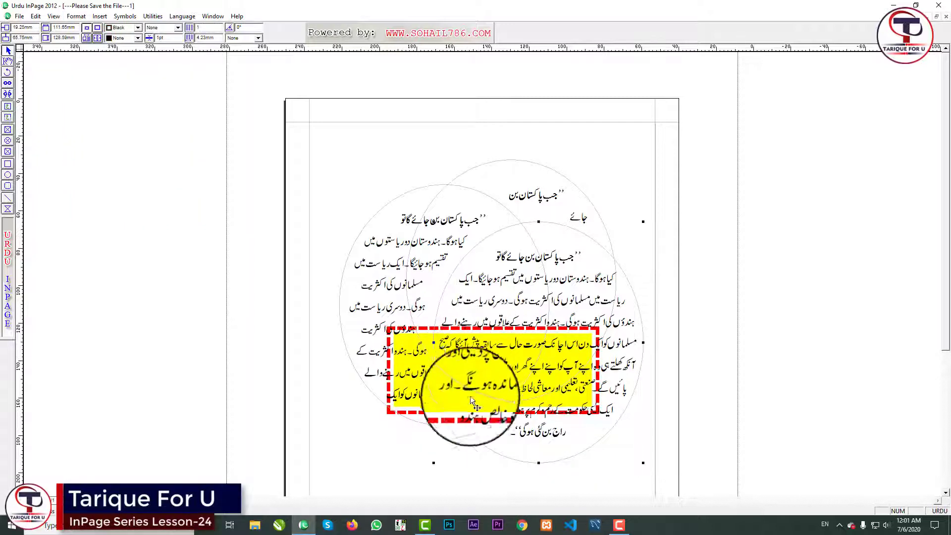
pyautogui.press('Delete')
pyautogui.moveTo(450, 402); pyautogui.dragTo(450, 466)
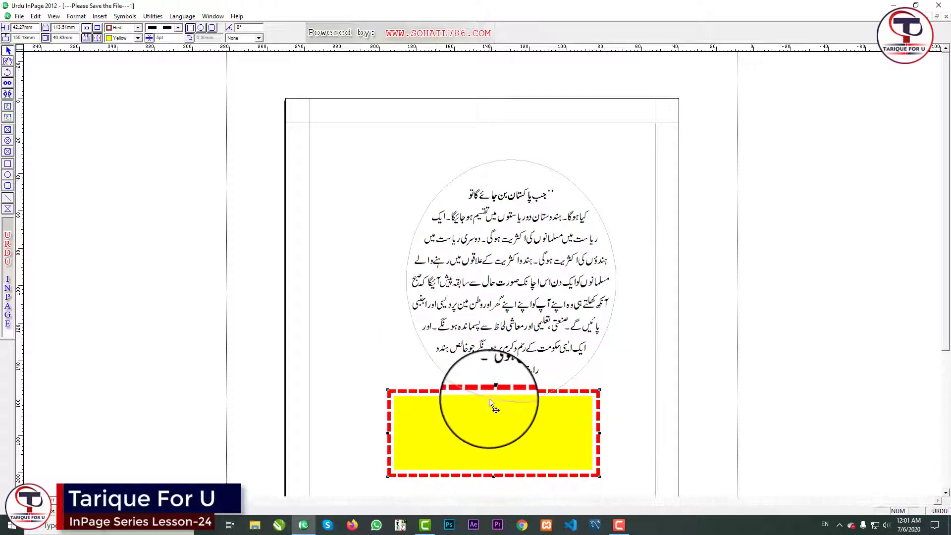